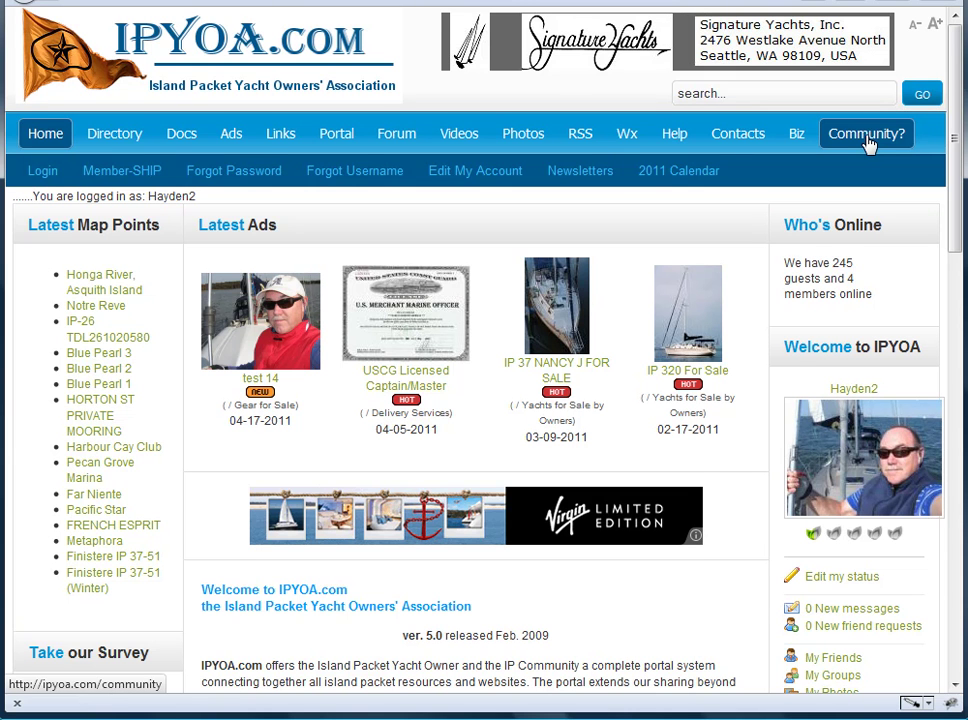
- Go from Community to your empty My Photos page and start a new album
{"action": "left_click", "coordinate": [866, 140]}
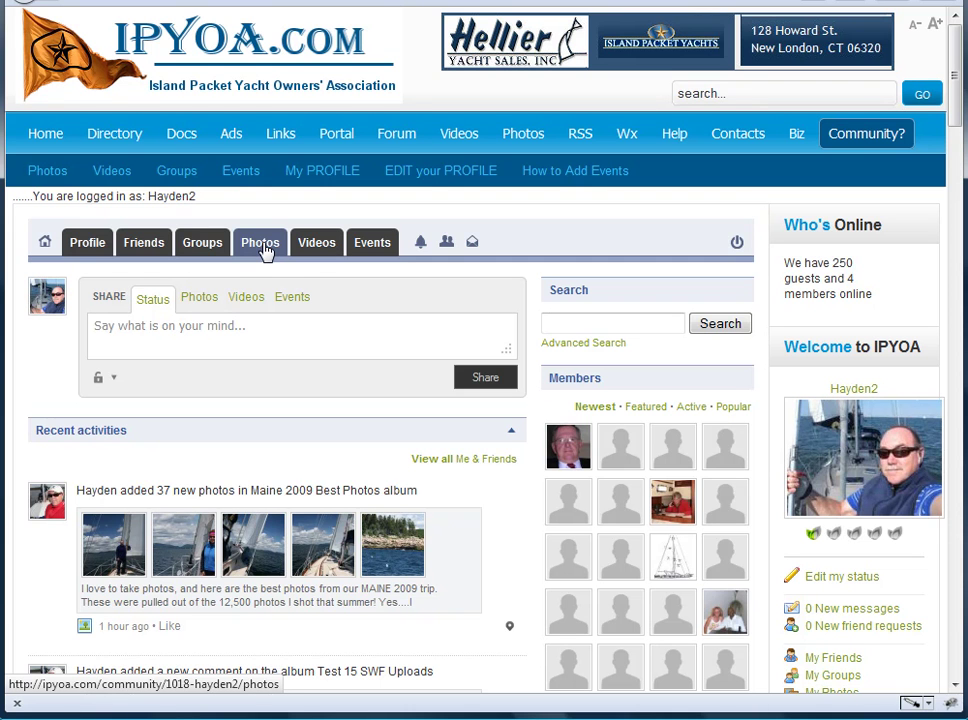
{"action": "left_click", "coordinate": [264, 248]}
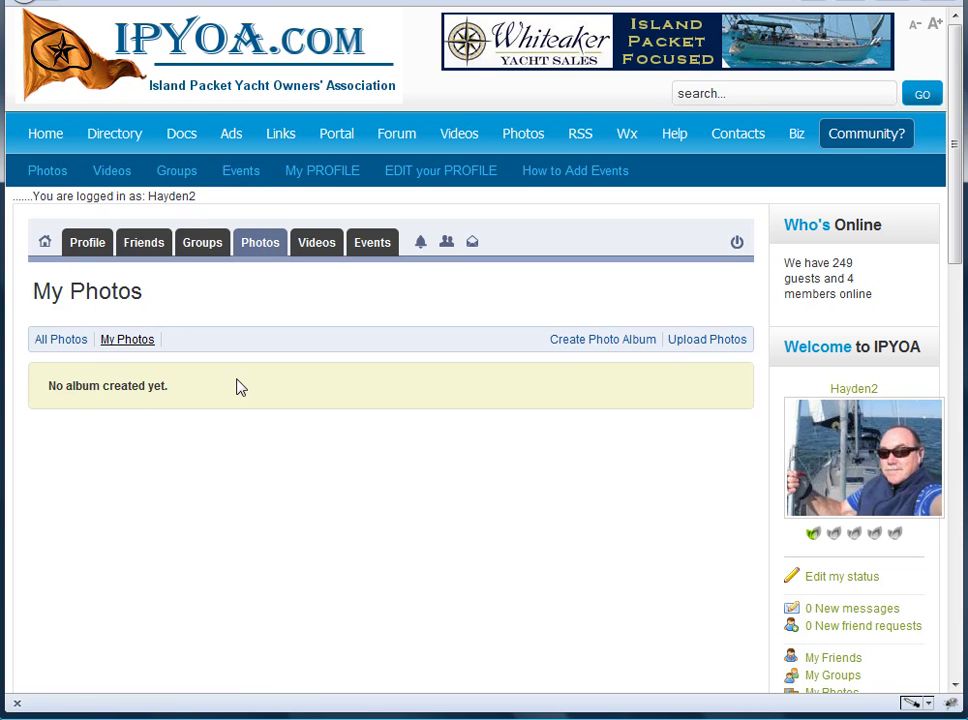
{"action": "left_click", "coordinate": [611, 344]}
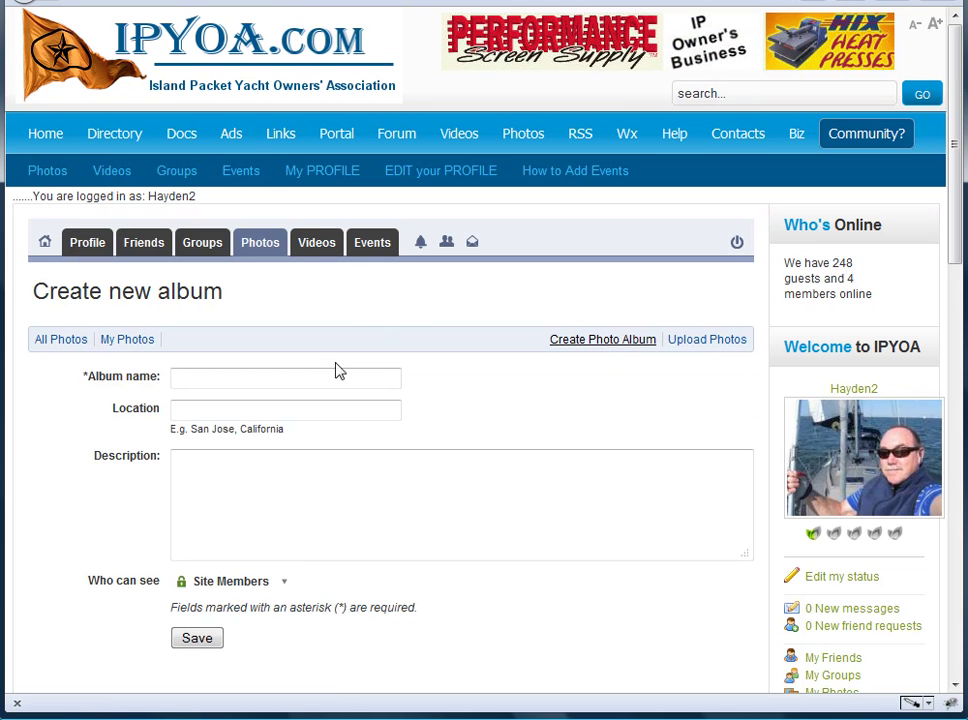
- Name the album 'IPYs in NYC', location 'NYC', description 'IPYs in NYC'
{"action": "left_click", "coordinate": [335, 373]}
{"action": "type", "text": "IP"}
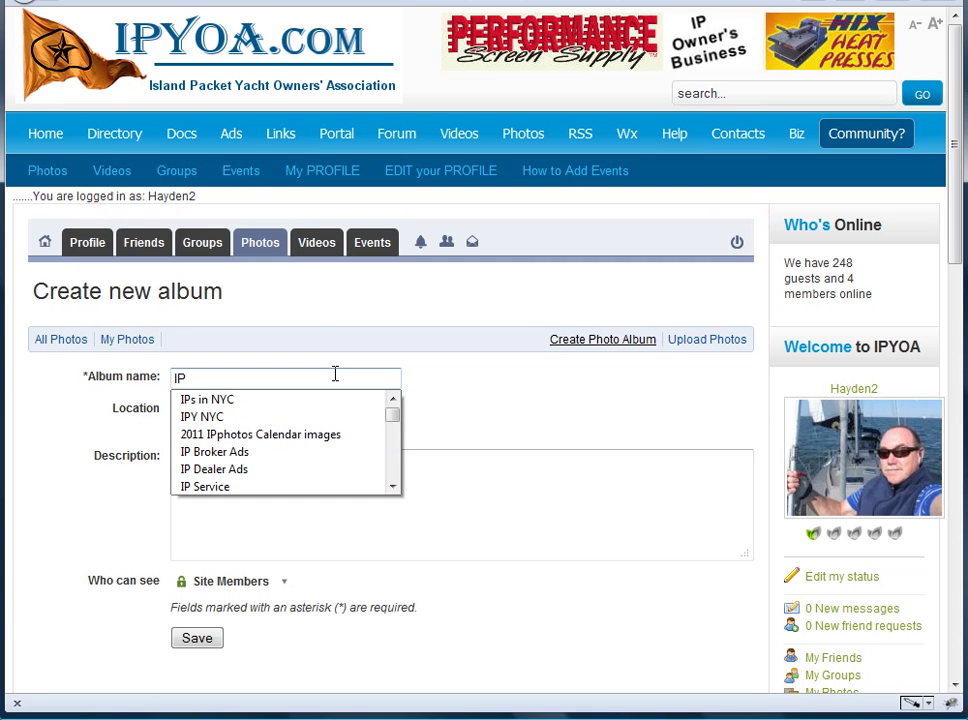
{"action": "type", "text": "Ys"}
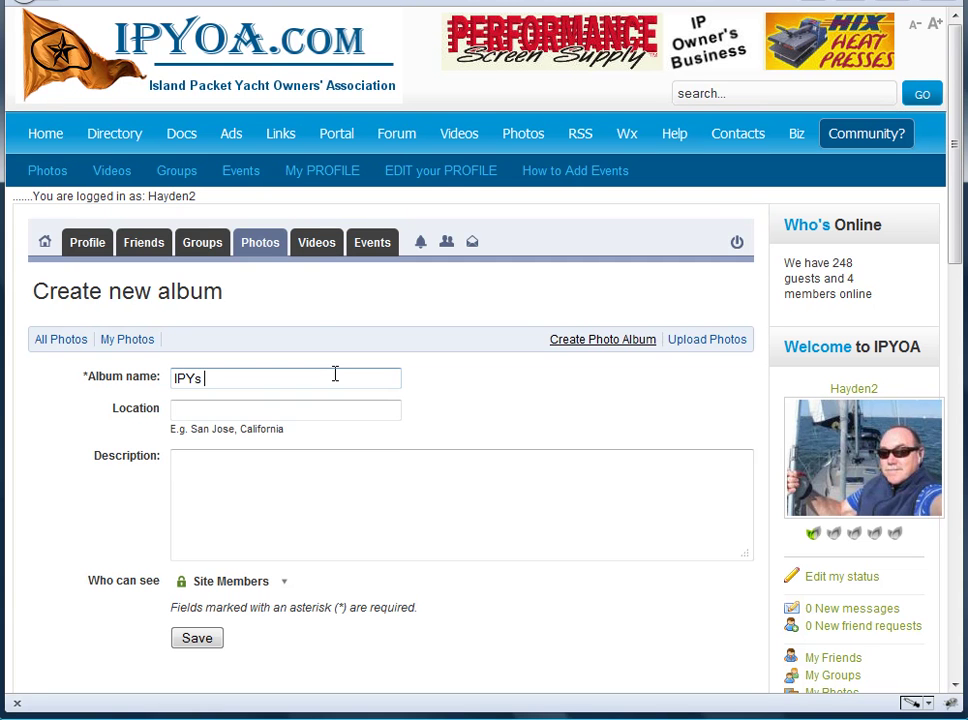
{"action": "type", "text": " in NYC"}
{"action": "left_click", "coordinate": [320, 409]}
{"action": "type", "text": "NYC"}
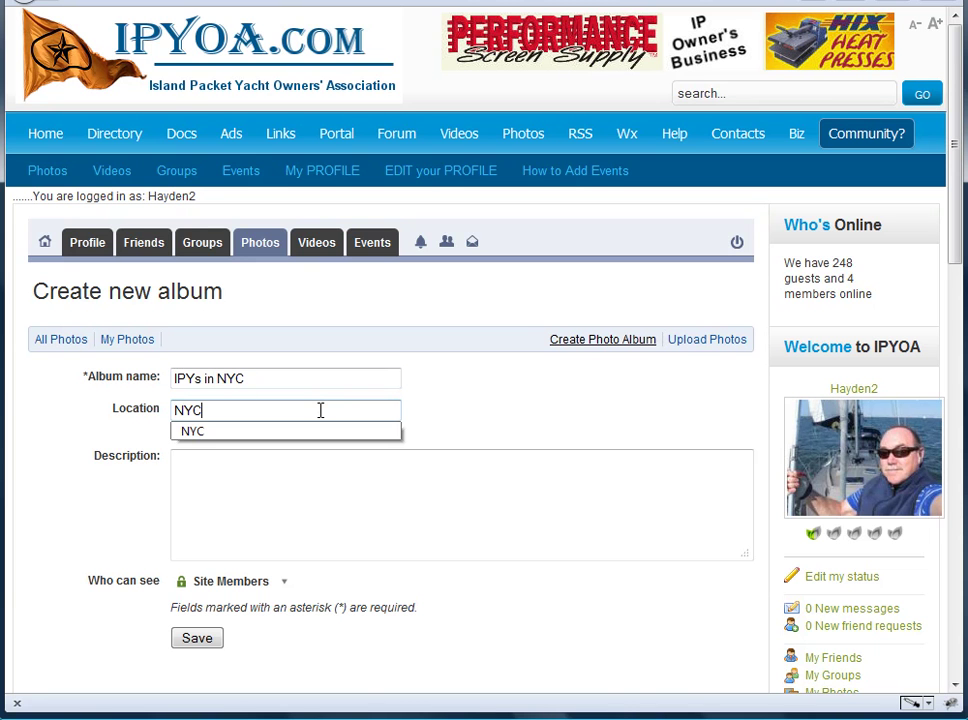
{"action": "left_click", "coordinate": [292, 469]}
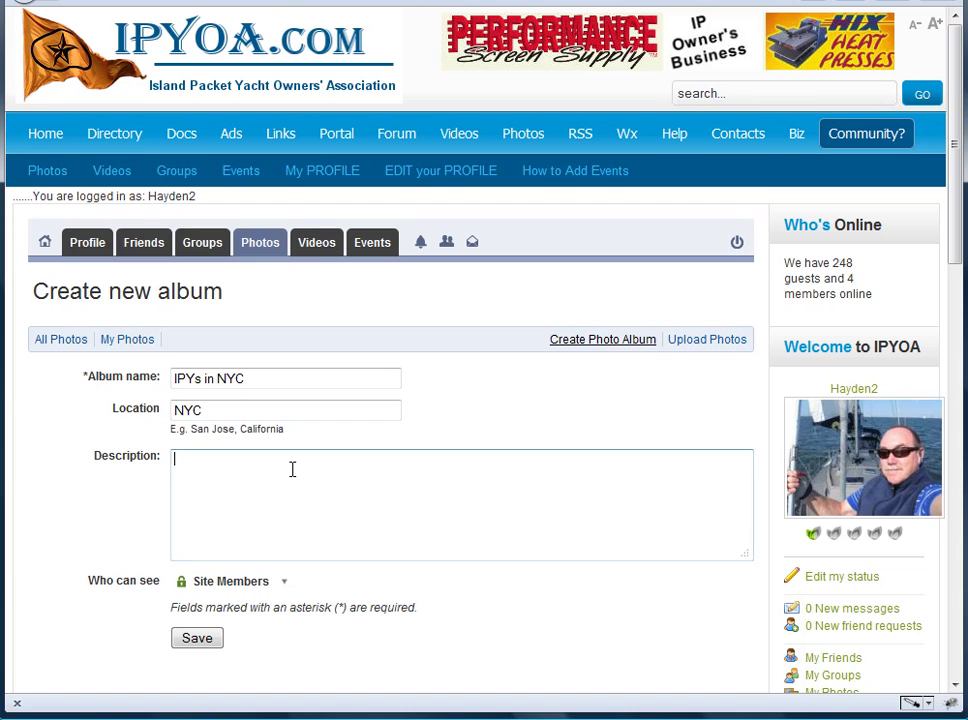
{"action": "type", "text": "IPOY"}
{"action": "key", "text": "BackSpace"}
{"action": "key", "text": "BackSpace"}
{"action": "type", "text": "Ys "}
{"action": "type", "text": "in NYC"}
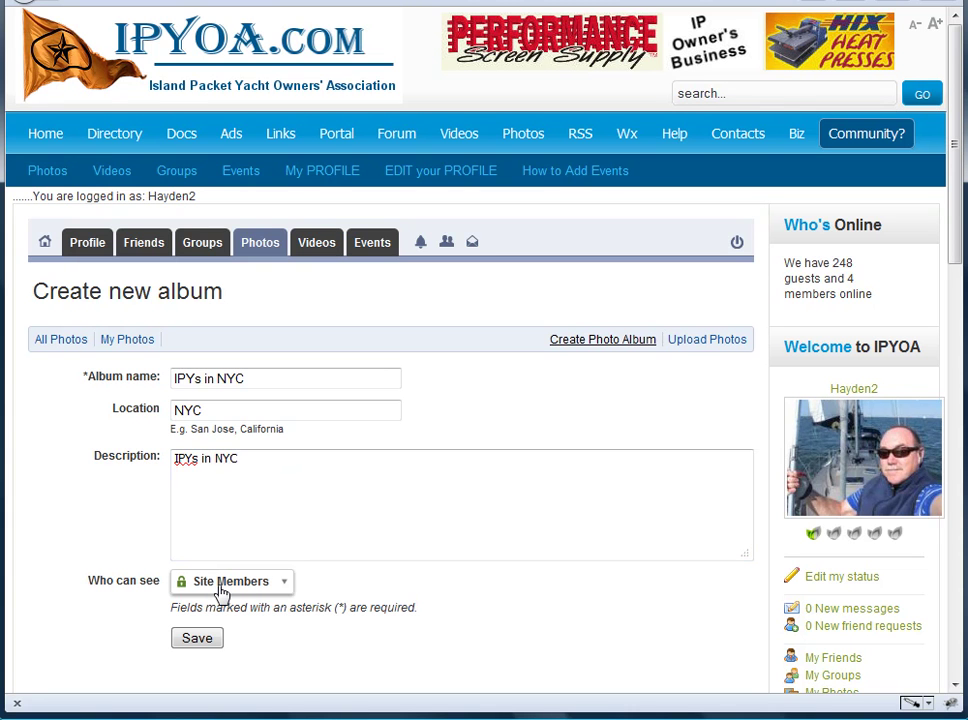
- Set the album's visibility to Public and save it
{"action": "left_click", "coordinate": [285, 590]}
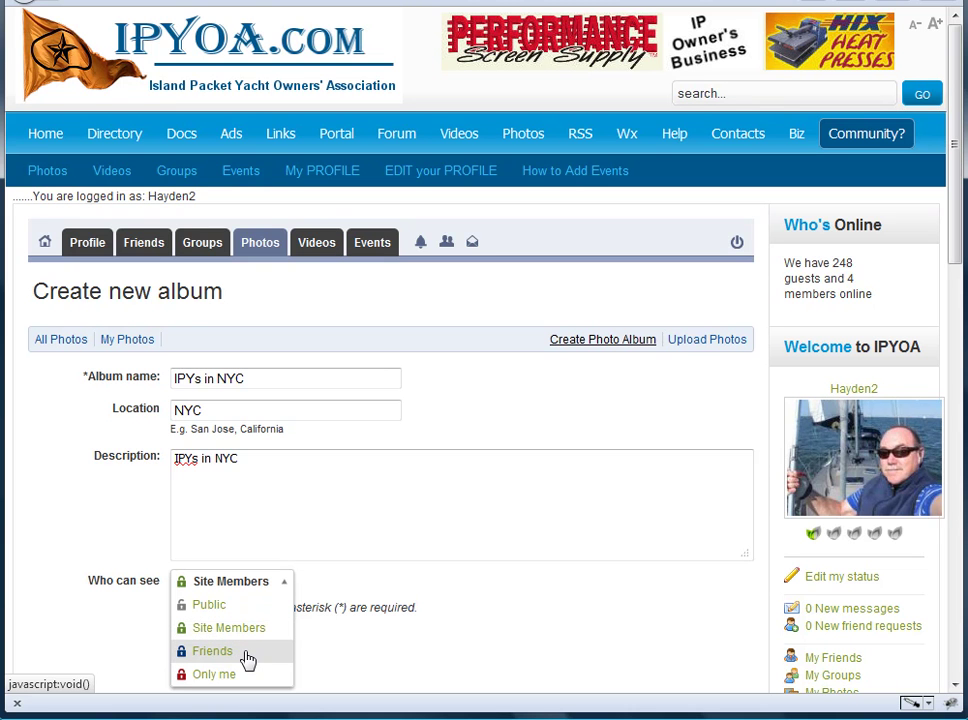
{"action": "left_click", "coordinate": [216, 606]}
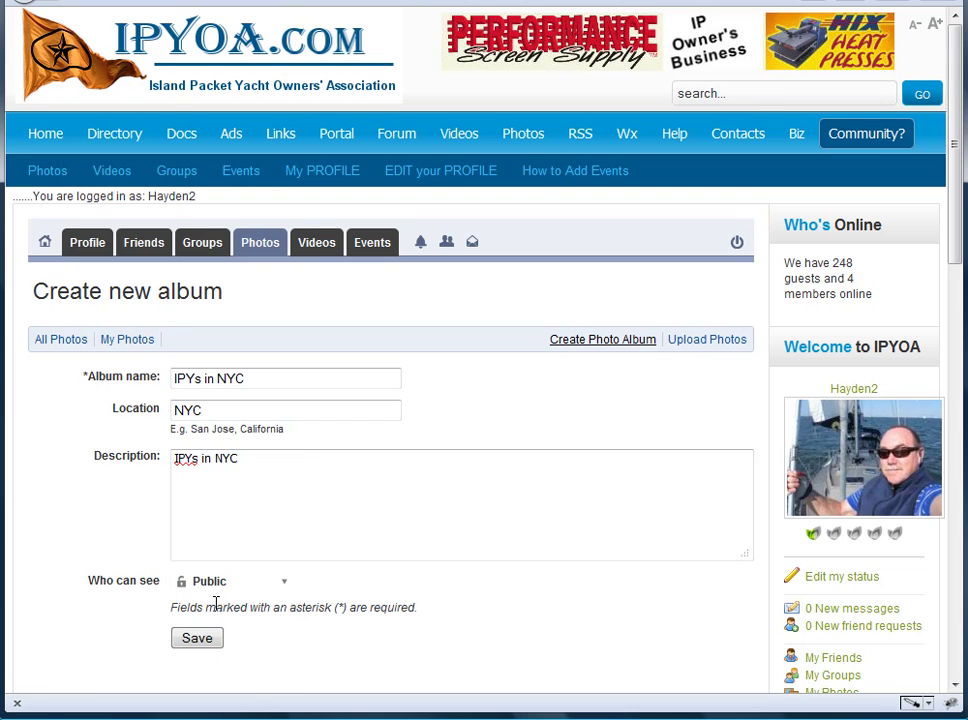
{"action": "left_click", "coordinate": [205, 643]}
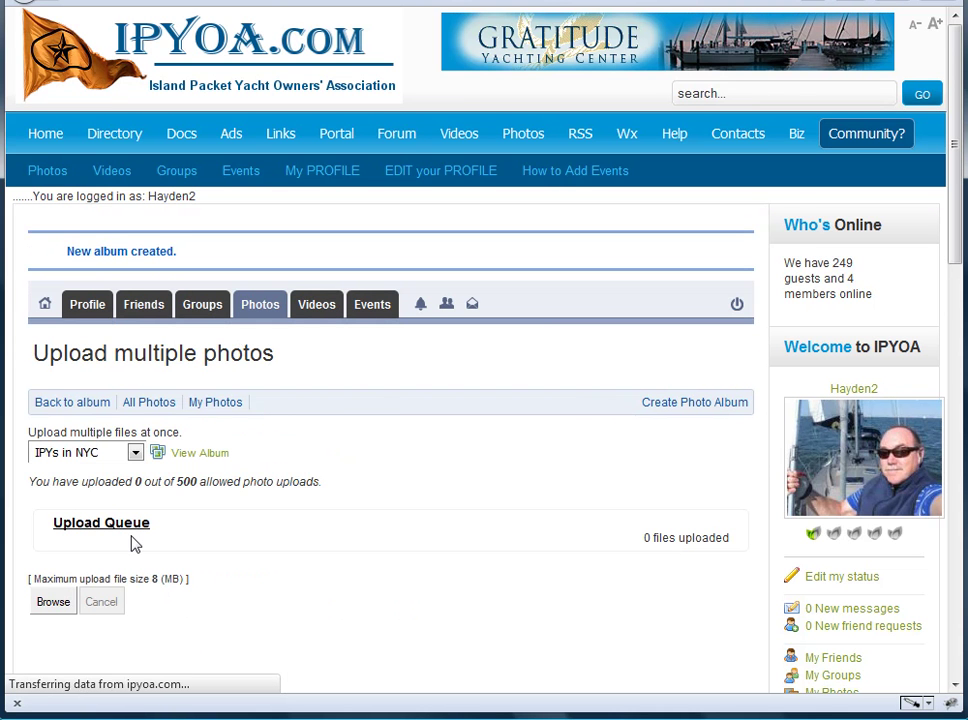
- Upload all fifteen photos from the IPYOA Demo folder to the album
{"action": "left_click", "coordinate": [54, 603]}
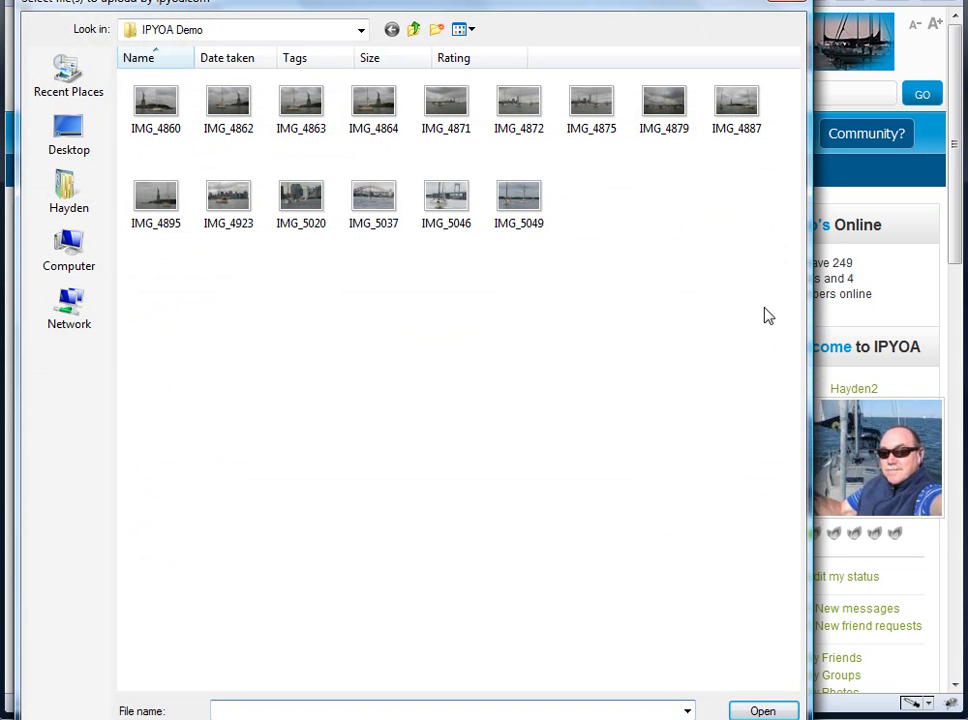
{"action": "mouse_move", "coordinate": [766, 308]}
{"action": "left_mouse_down"}
{"action": "mouse_move", "coordinate": [532, 214]}
{"action": "mouse_move", "coordinate": [125, 90]}
{"action": "left_mouse_up"}
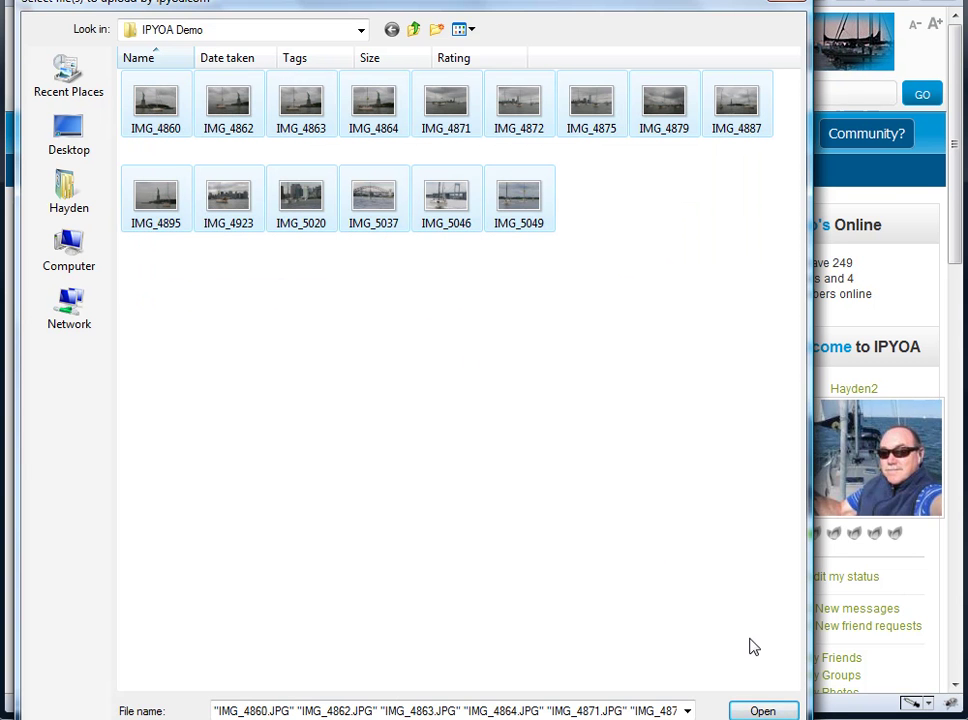
{"action": "left_click", "coordinate": [765, 711]}
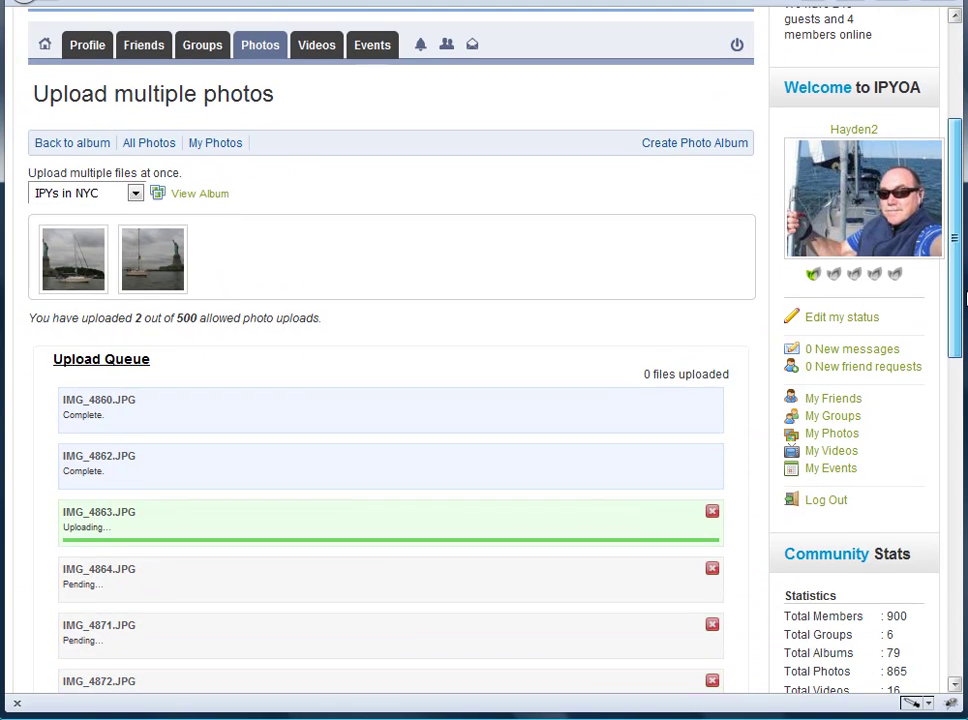
- Scroll down to watch the upload queue progress
{"action": "left_click_drag", "start_coordinate": [955, 200], "coordinate": [960, 290]}
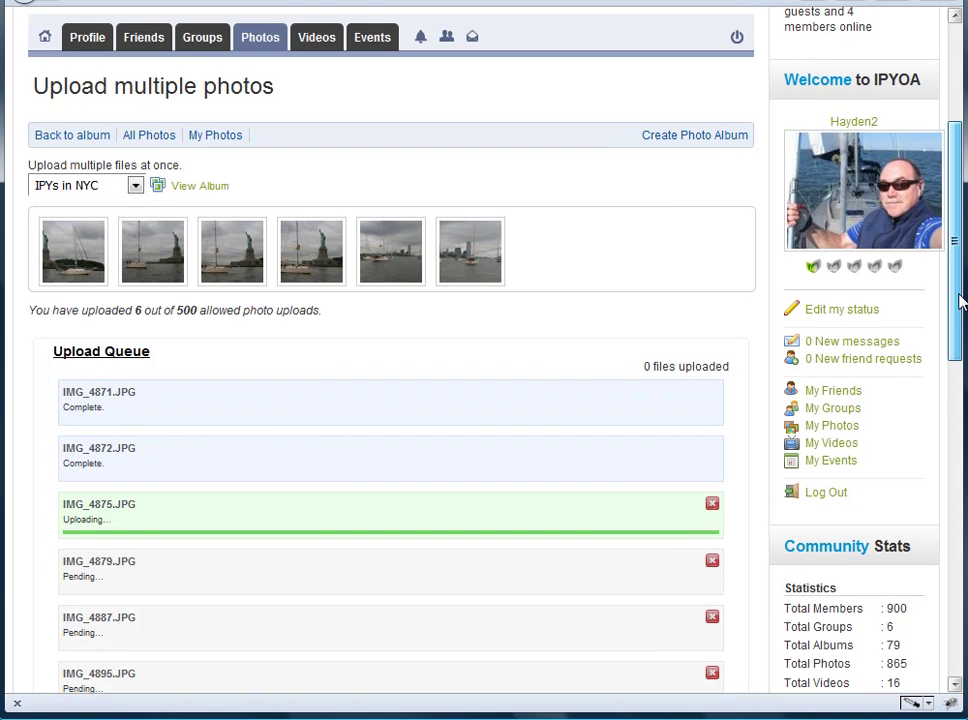
{"action": "left_click_drag", "start_coordinate": [961, 295], "coordinate": [963, 340]}
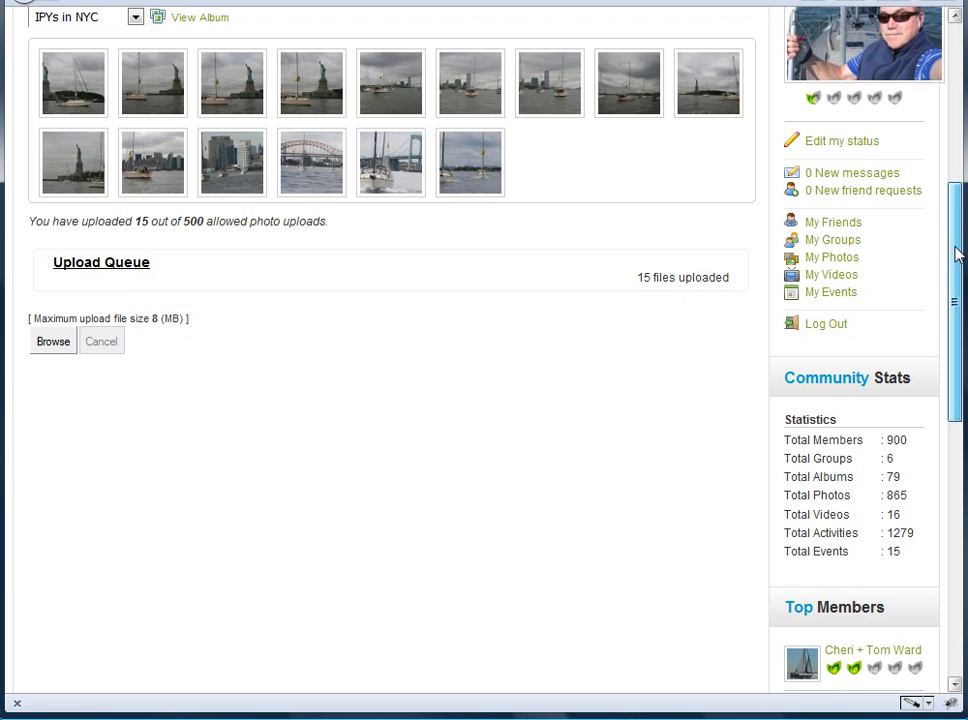
- Scroll the upload page to confirm all 15 photos finished uploading
{"action": "left_click_drag", "start_coordinate": [957, 266], "coordinate": [957, 213]}
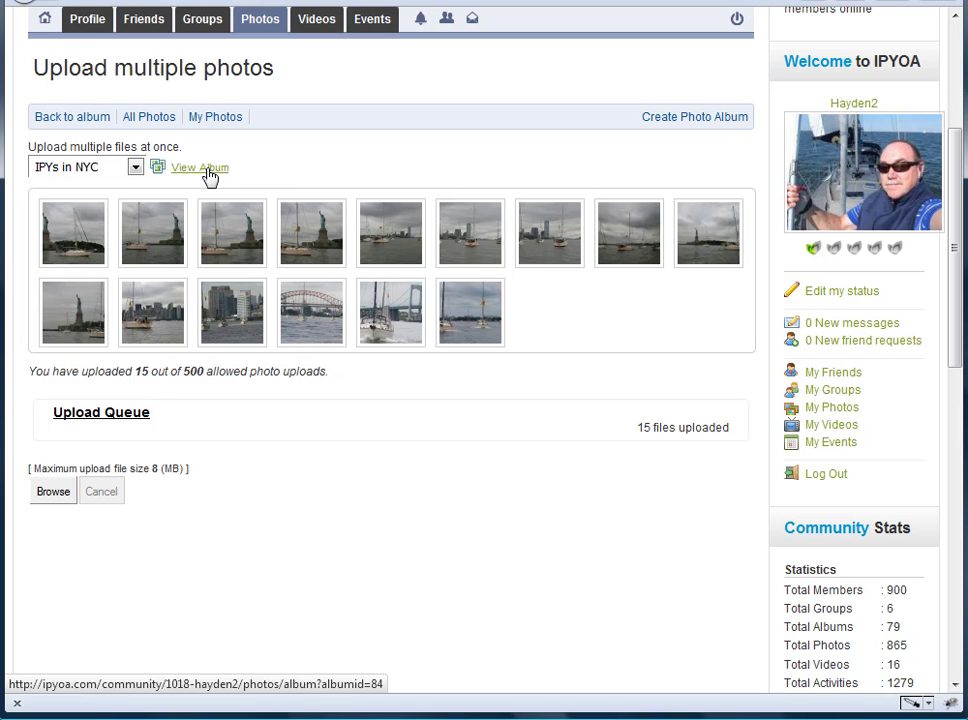
- Open the IPYs in NYC album page via View Album
{"action": "left_click", "coordinate": [205, 170]}
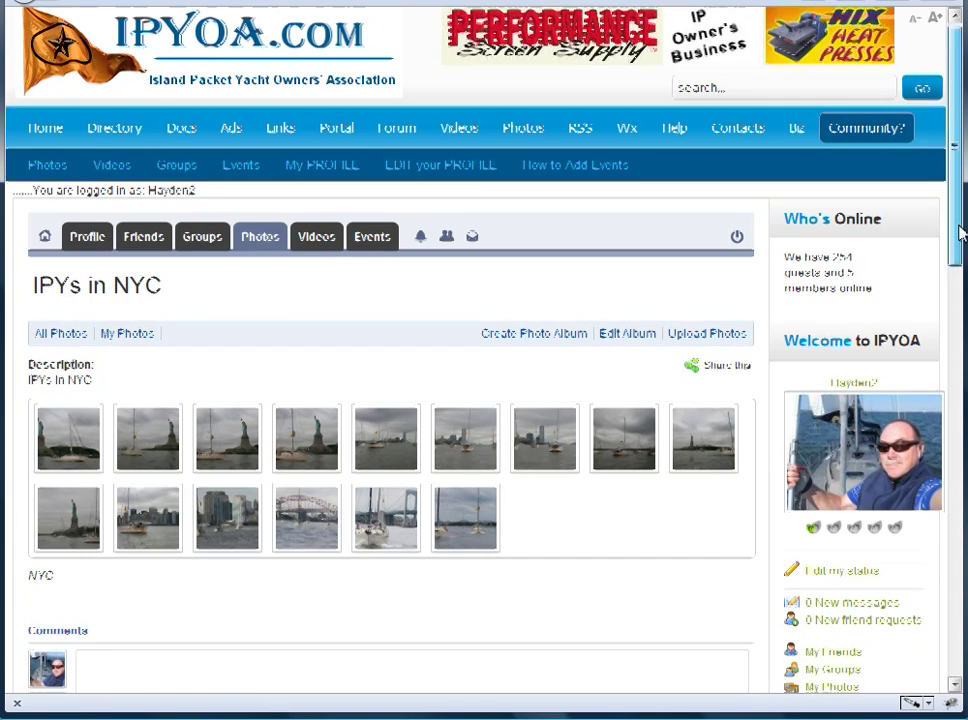
- Swap two skyline photos, move IMG_4875 one place later, and open the first photo
{"action": "left_click_drag", "start_coordinate": [961, 214], "coordinate": [963, 258]}
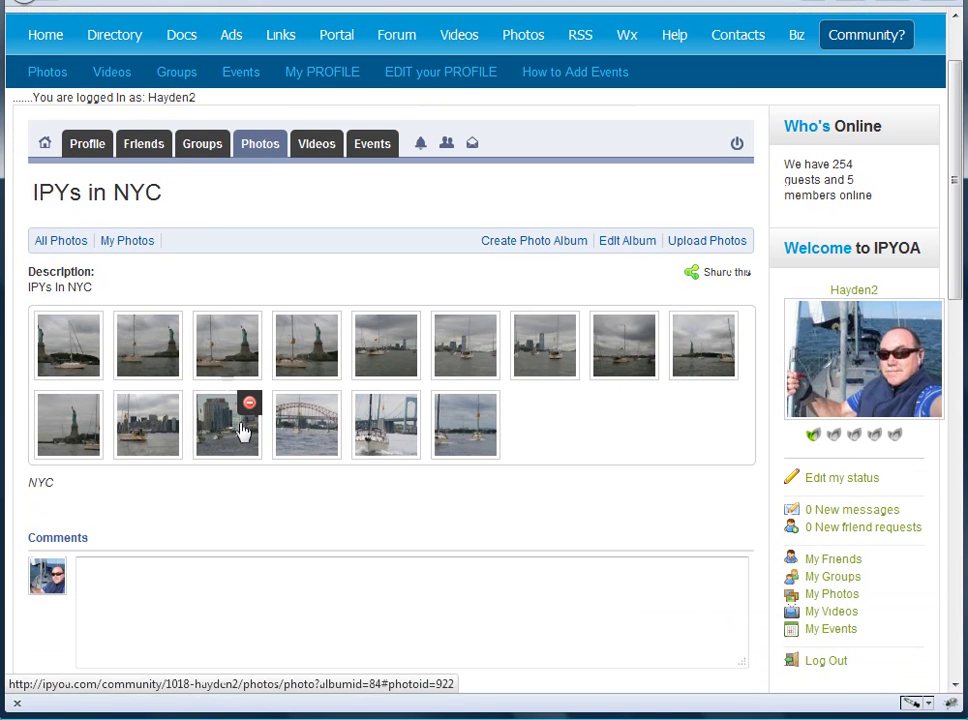
{"action": "left_click_drag", "start_coordinate": [141, 441], "coordinate": [247, 432]}
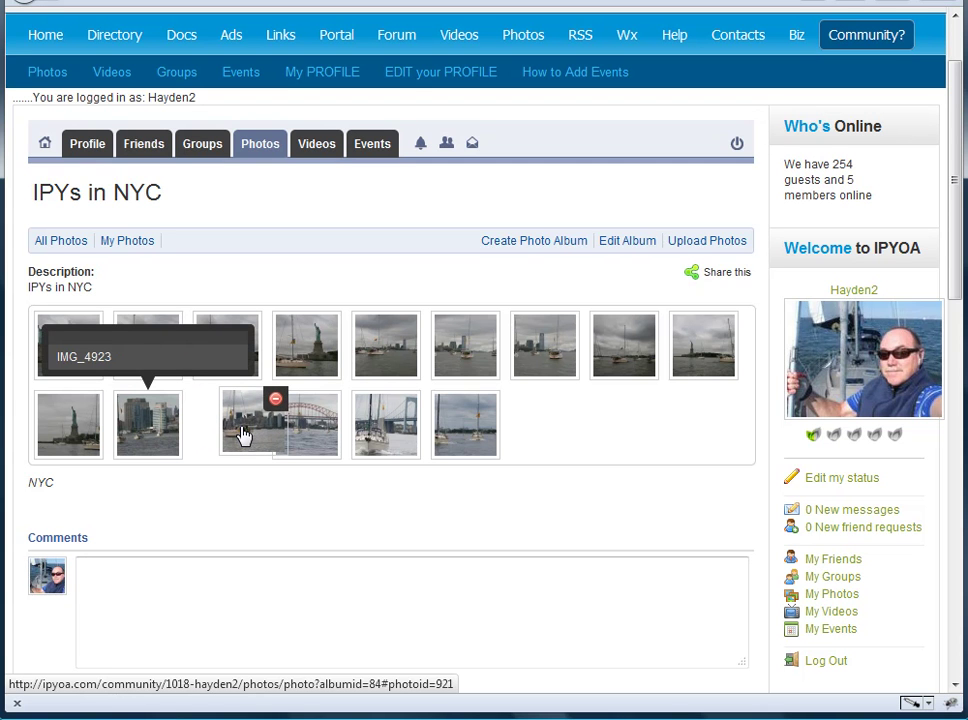
{"action": "left_click_drag", "start_coordinate": [247, 432], "coordinate": [242, 430]}
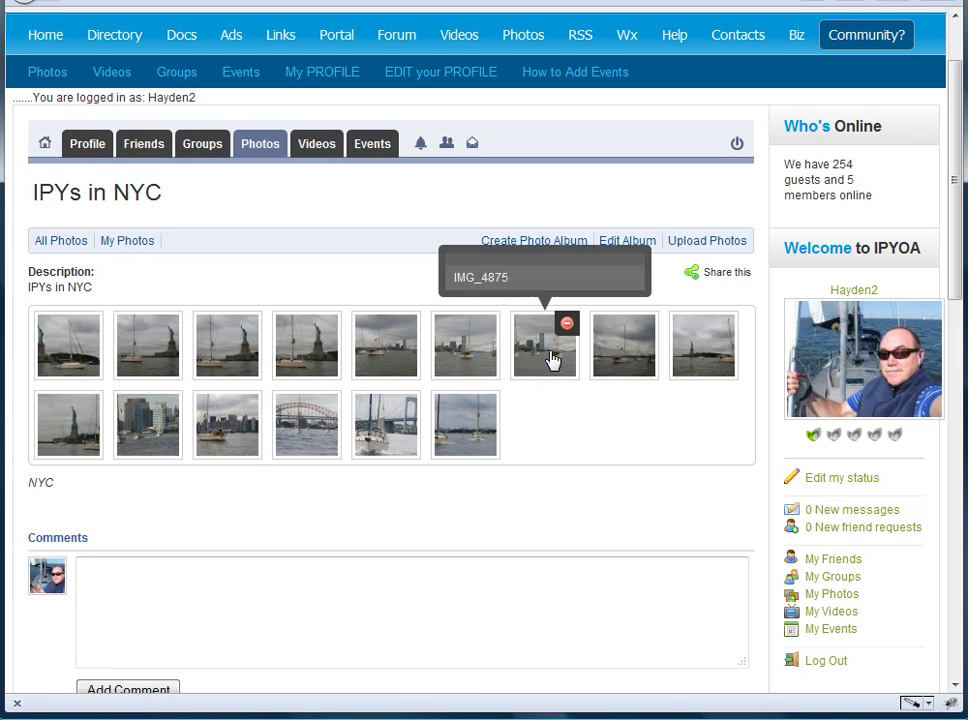
{"action": "left_click_drag", "start_coordinate": [553, 358], "coordinate": [636, 357]}
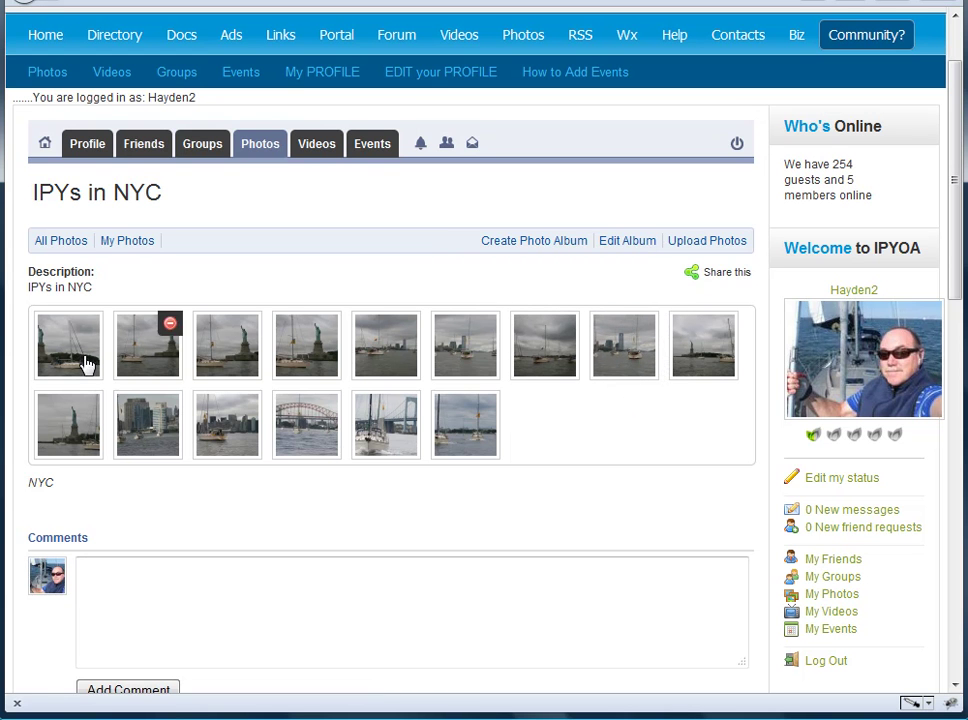
{"action": "mouse_move", "coordinate": [68, 345]}
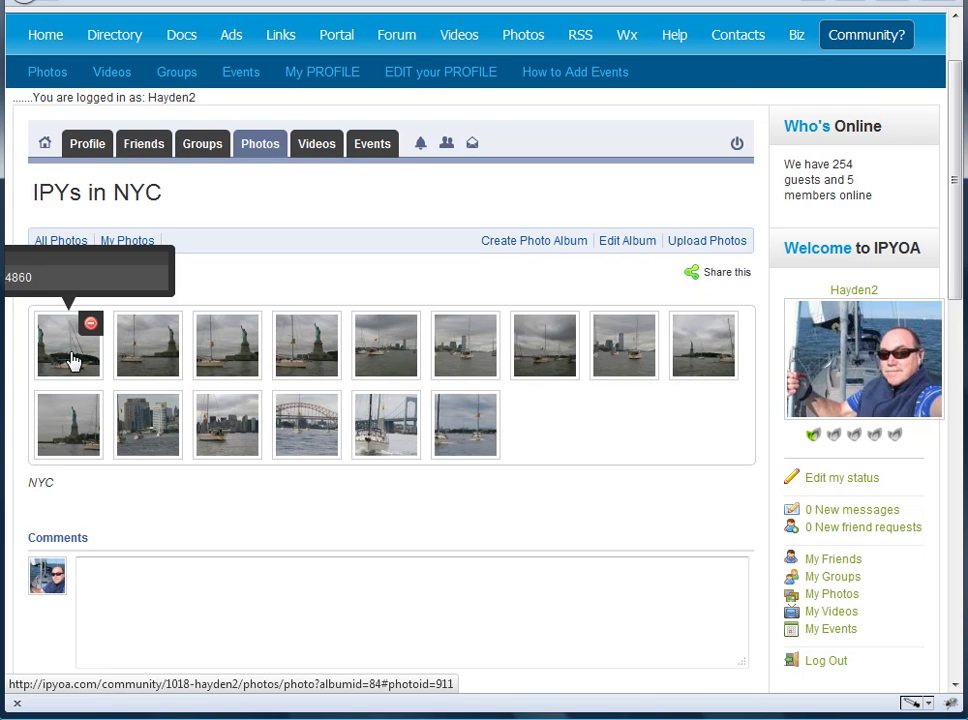
{"action": "left_click", "coordinate": [72, 362]}
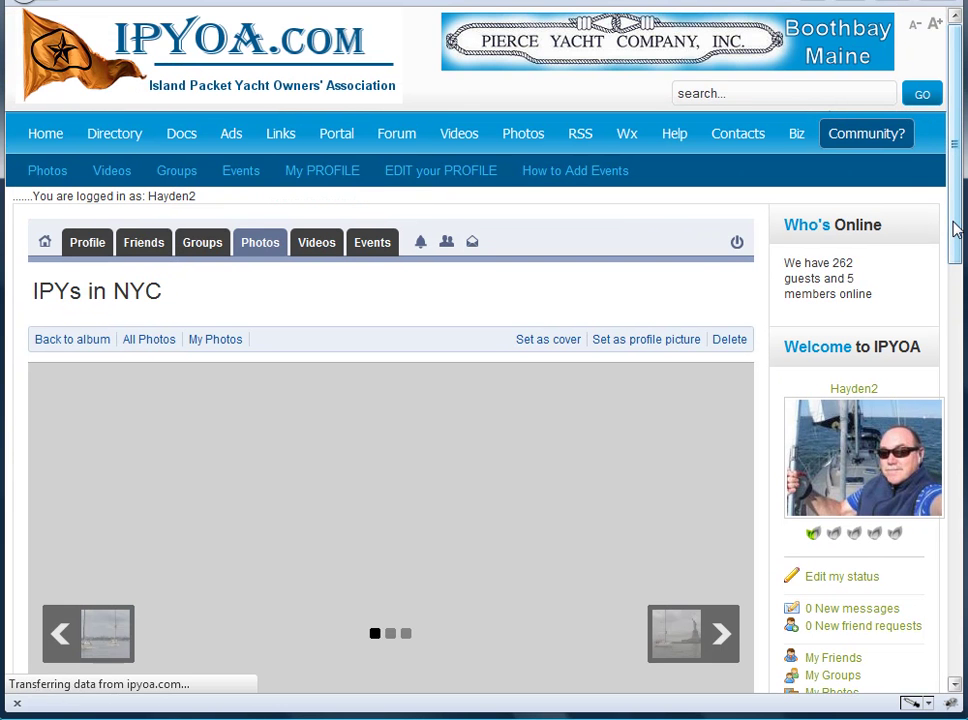
- Scroll down to view the Statue of Liberty sailboat photo, then back up
{"action": "left_click_drag", "start_coordinate": [955, 228], "coordinate": [963, 310]}
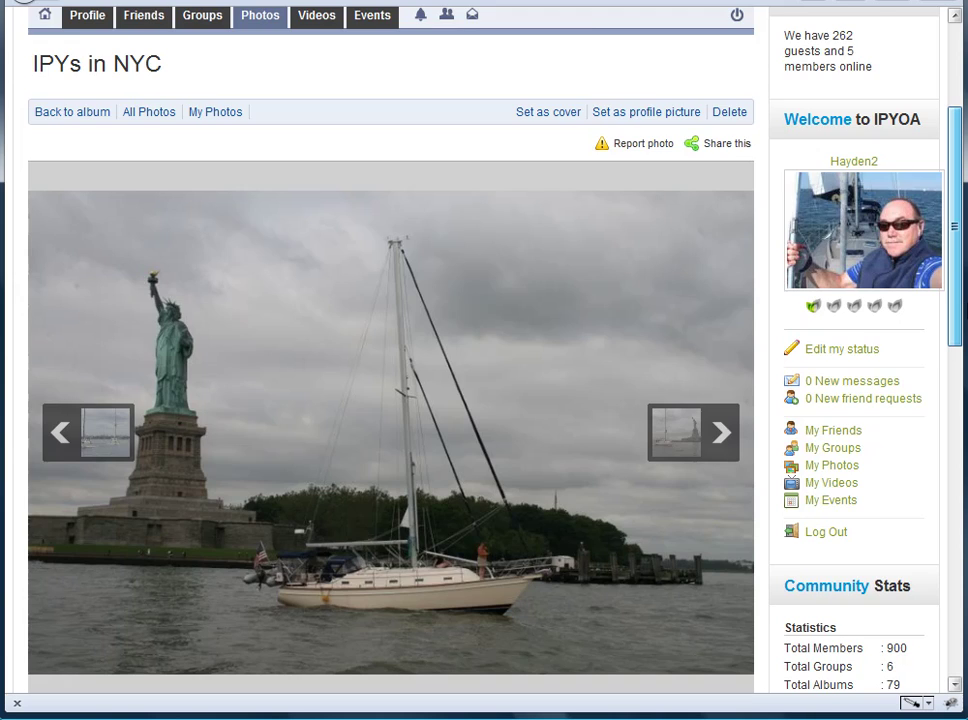
{"action": "left_click_drag", "start_coordinate": [963, 310], "coordinate": [962, 188]}
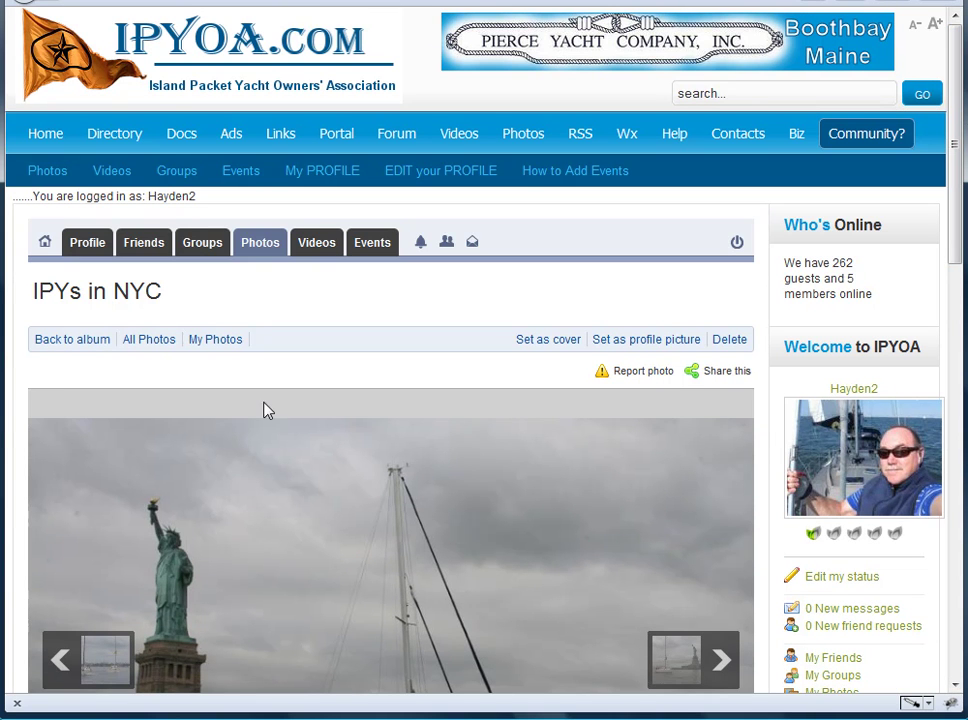